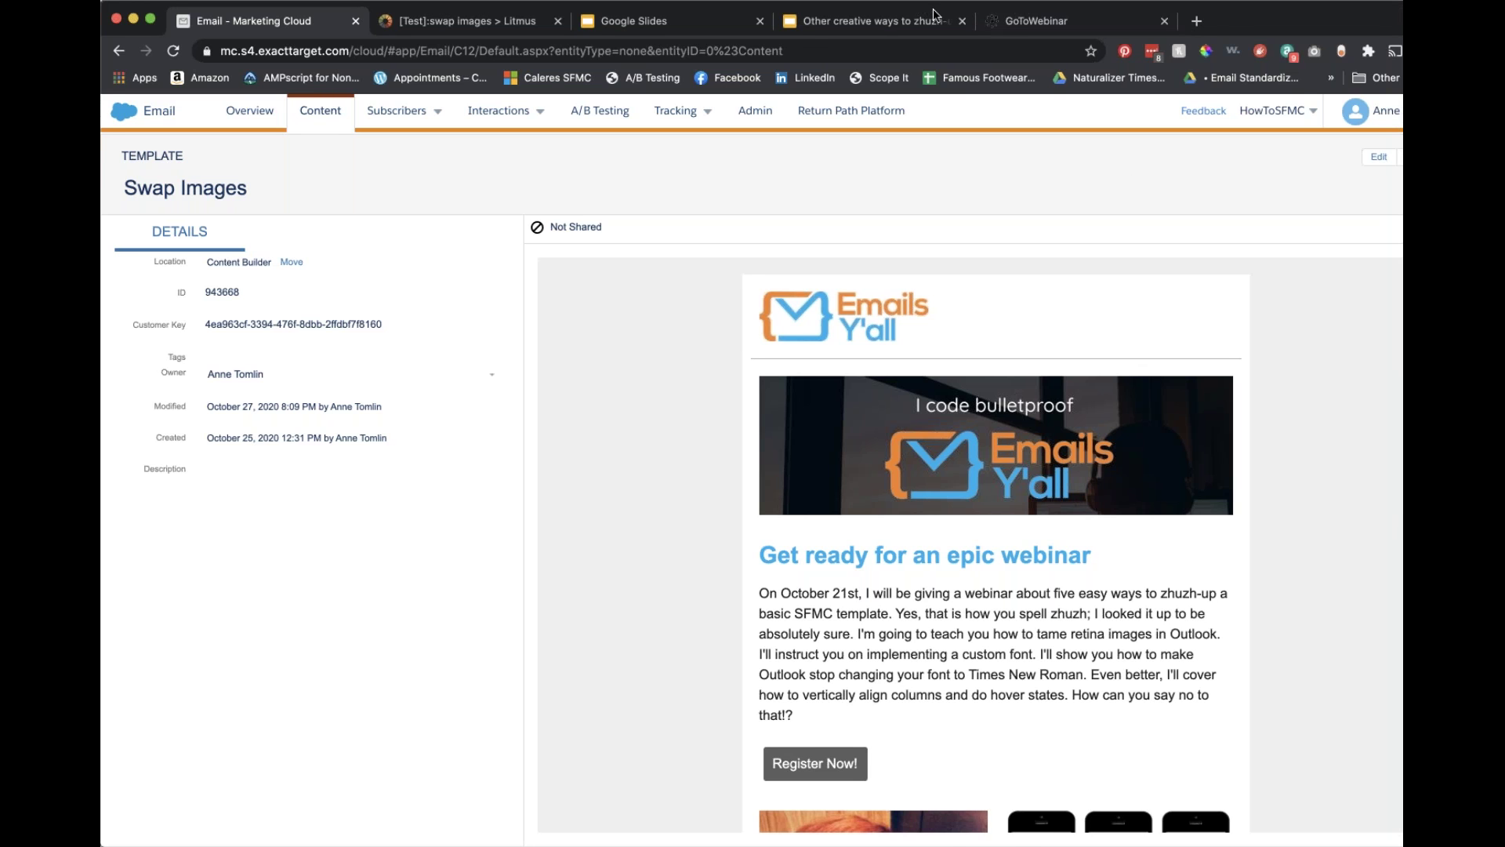
# Open the Accessibility template from Content Builder for editing and show its full HTML code
pyautogui.click(1348, 159)
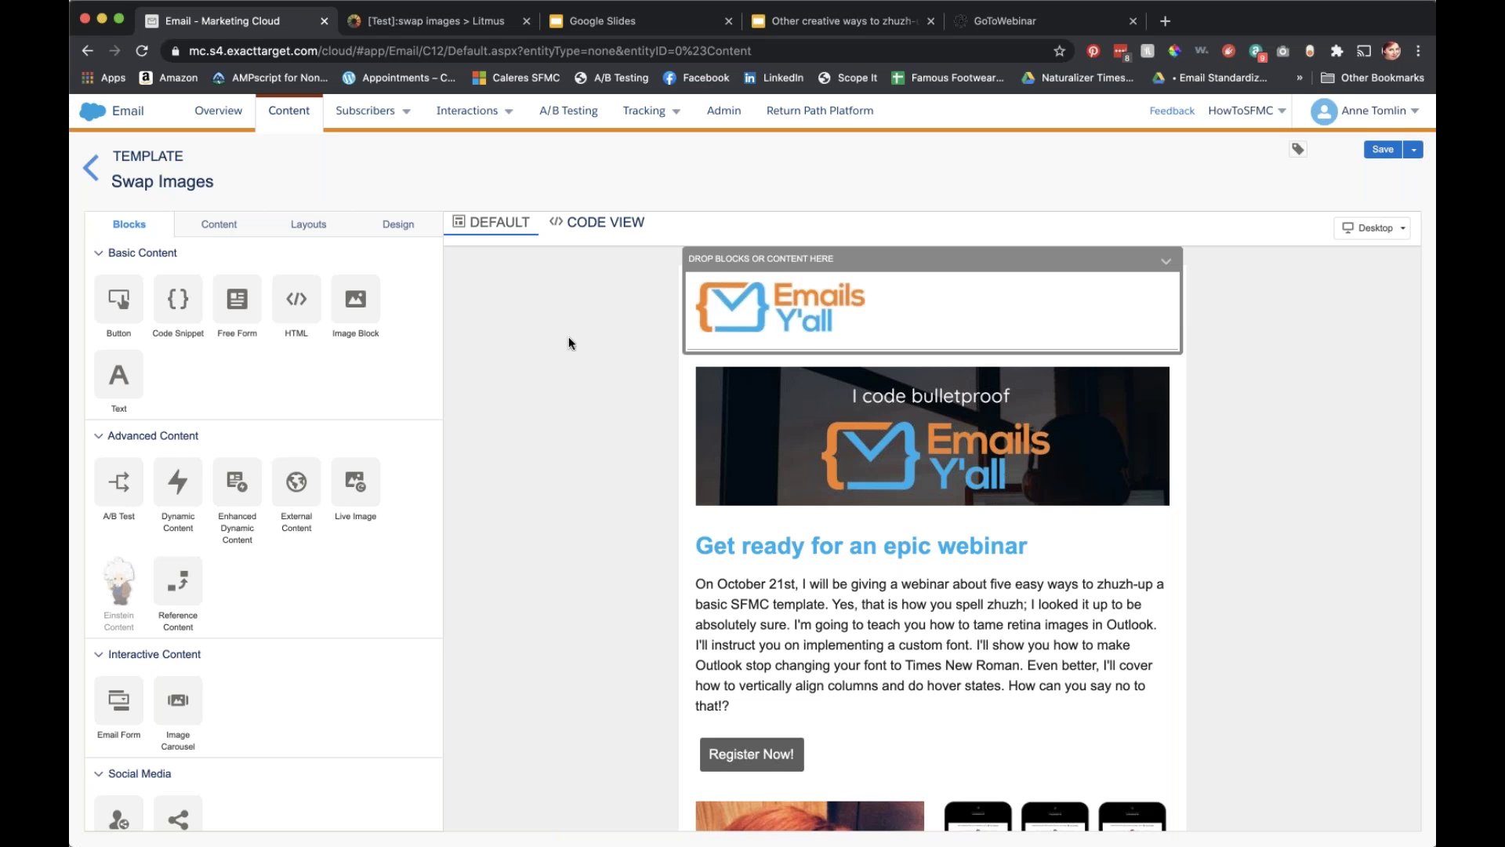
pyautogui.click(90, 166)
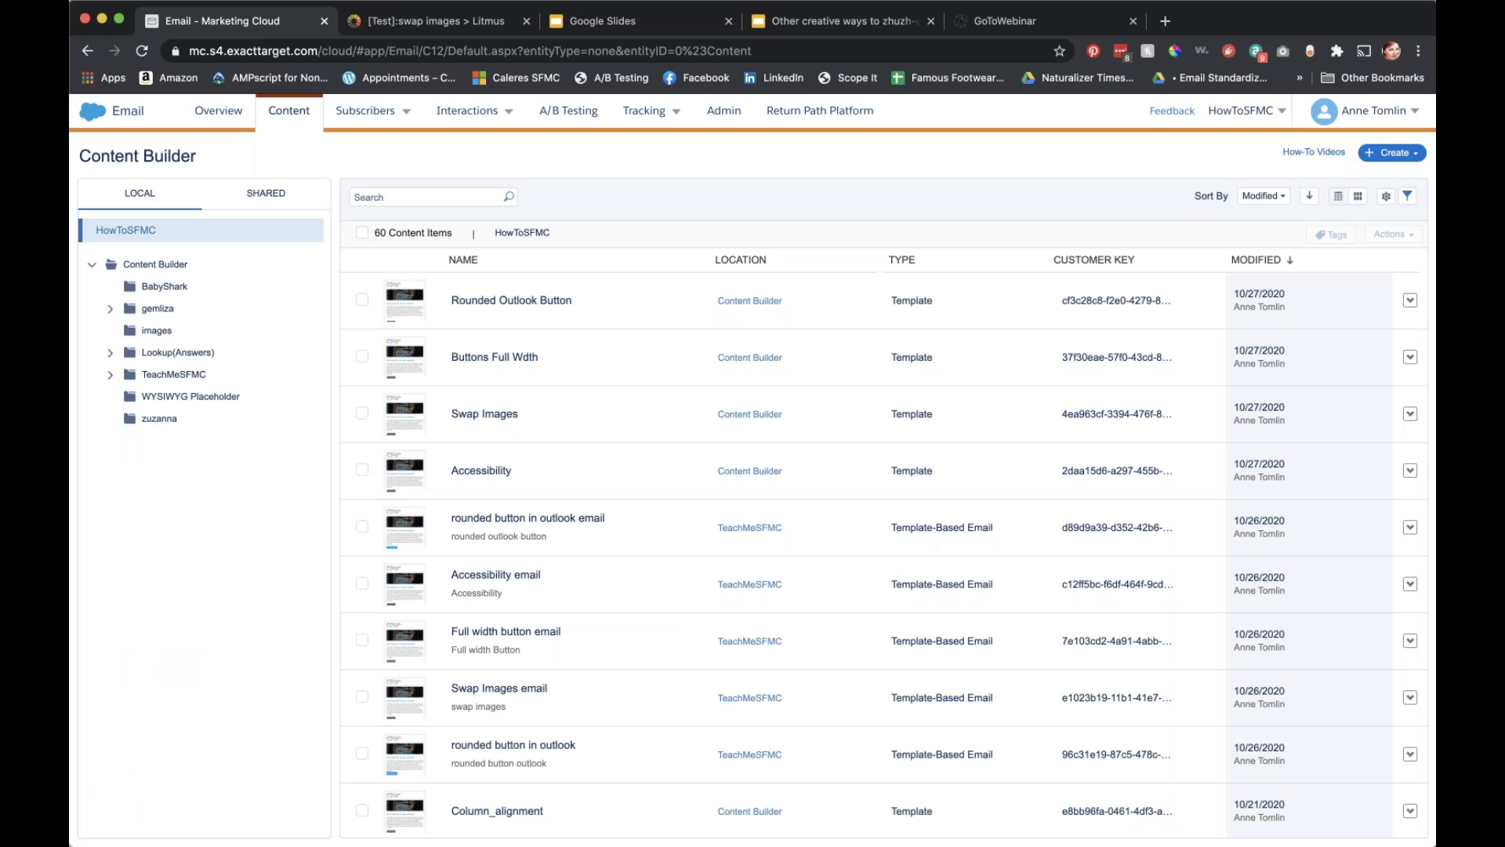
pyautogui.click(497, 473)
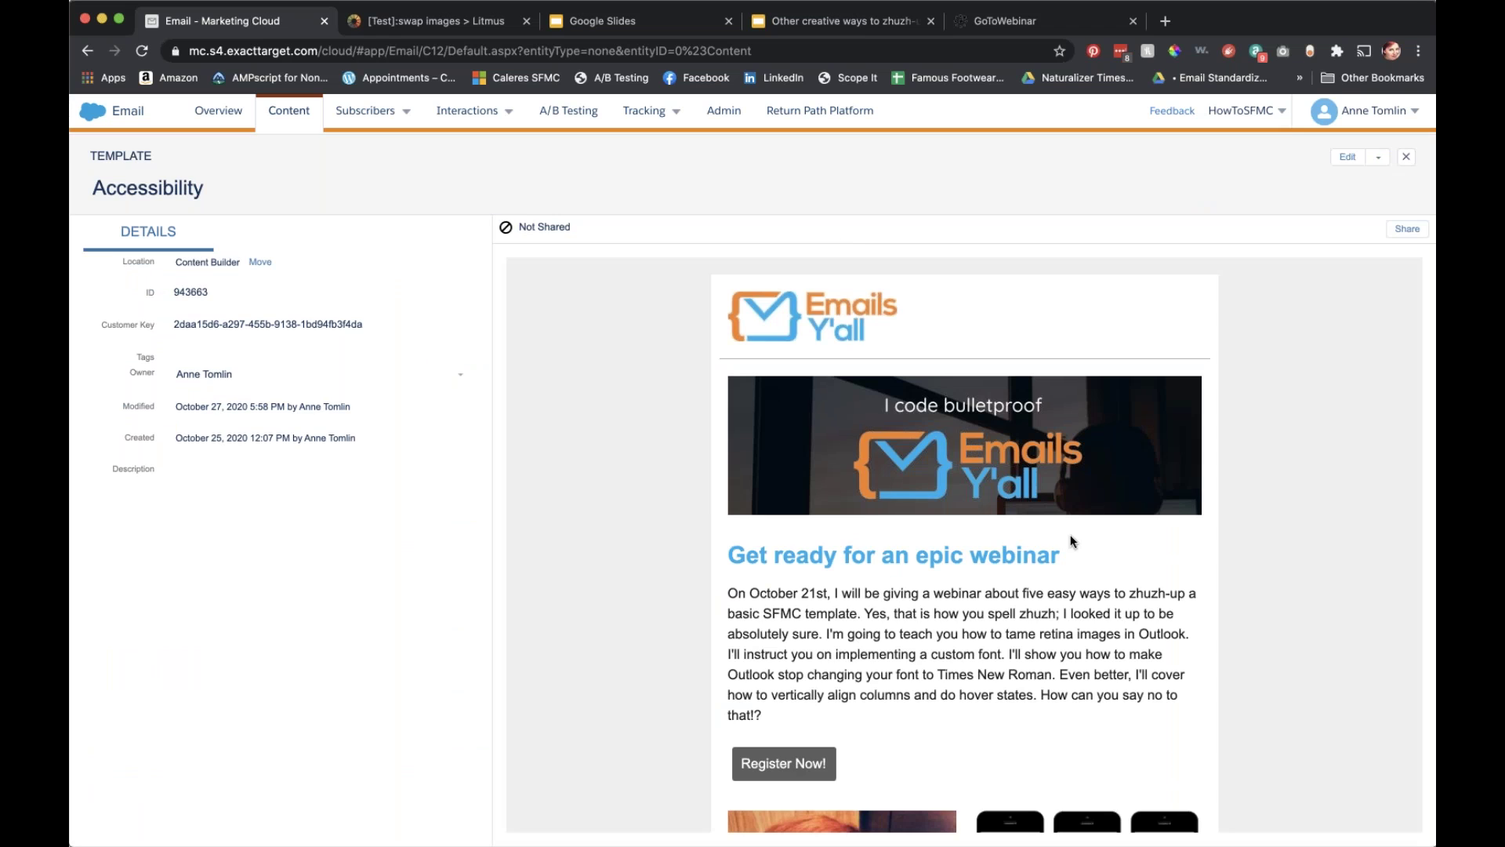
pyautogui.click(1348, 158)
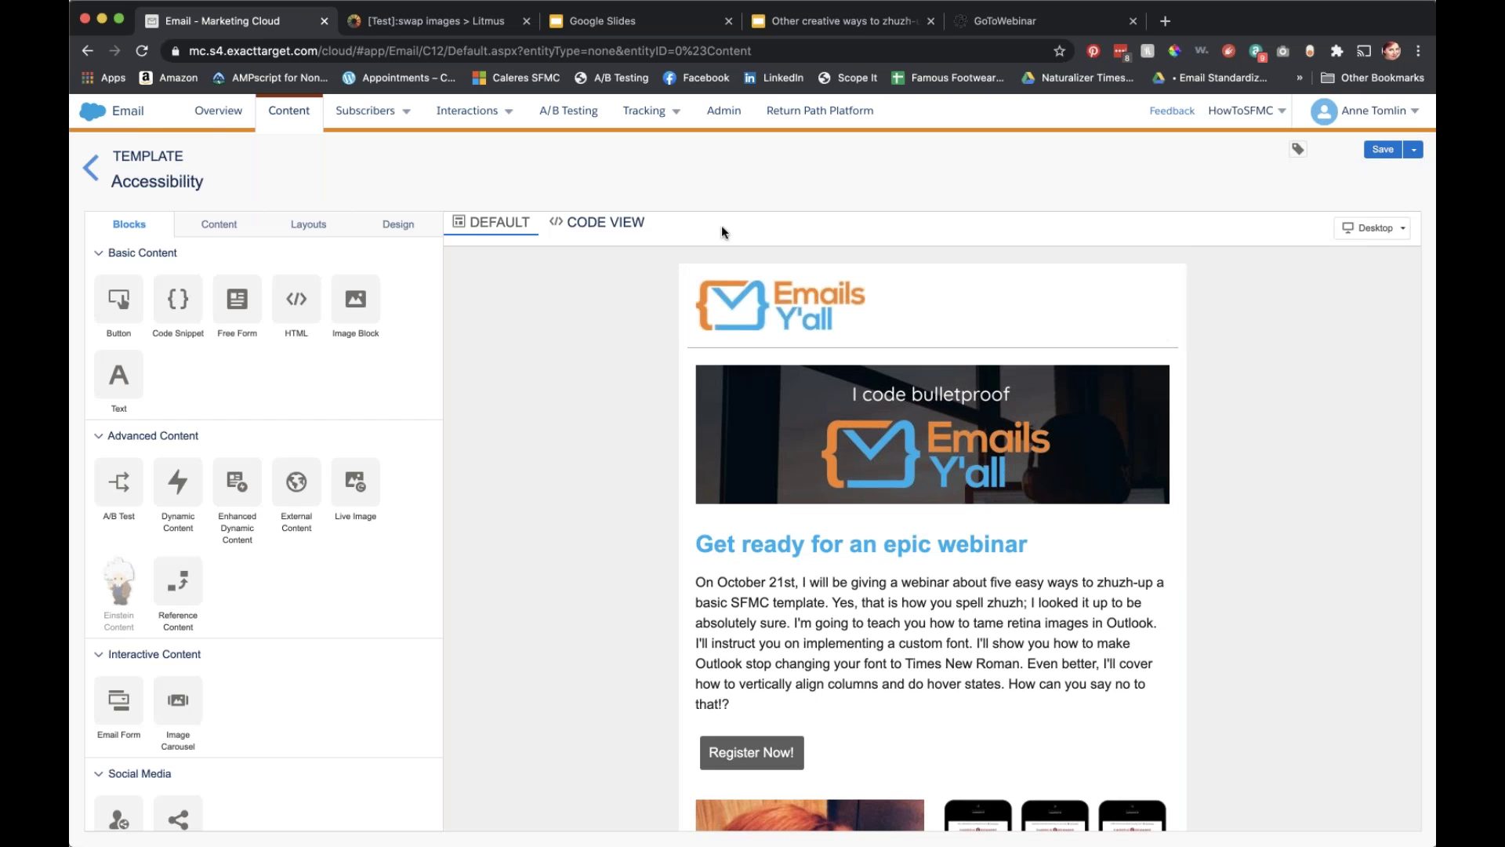
pyautogui.click(630, 222)
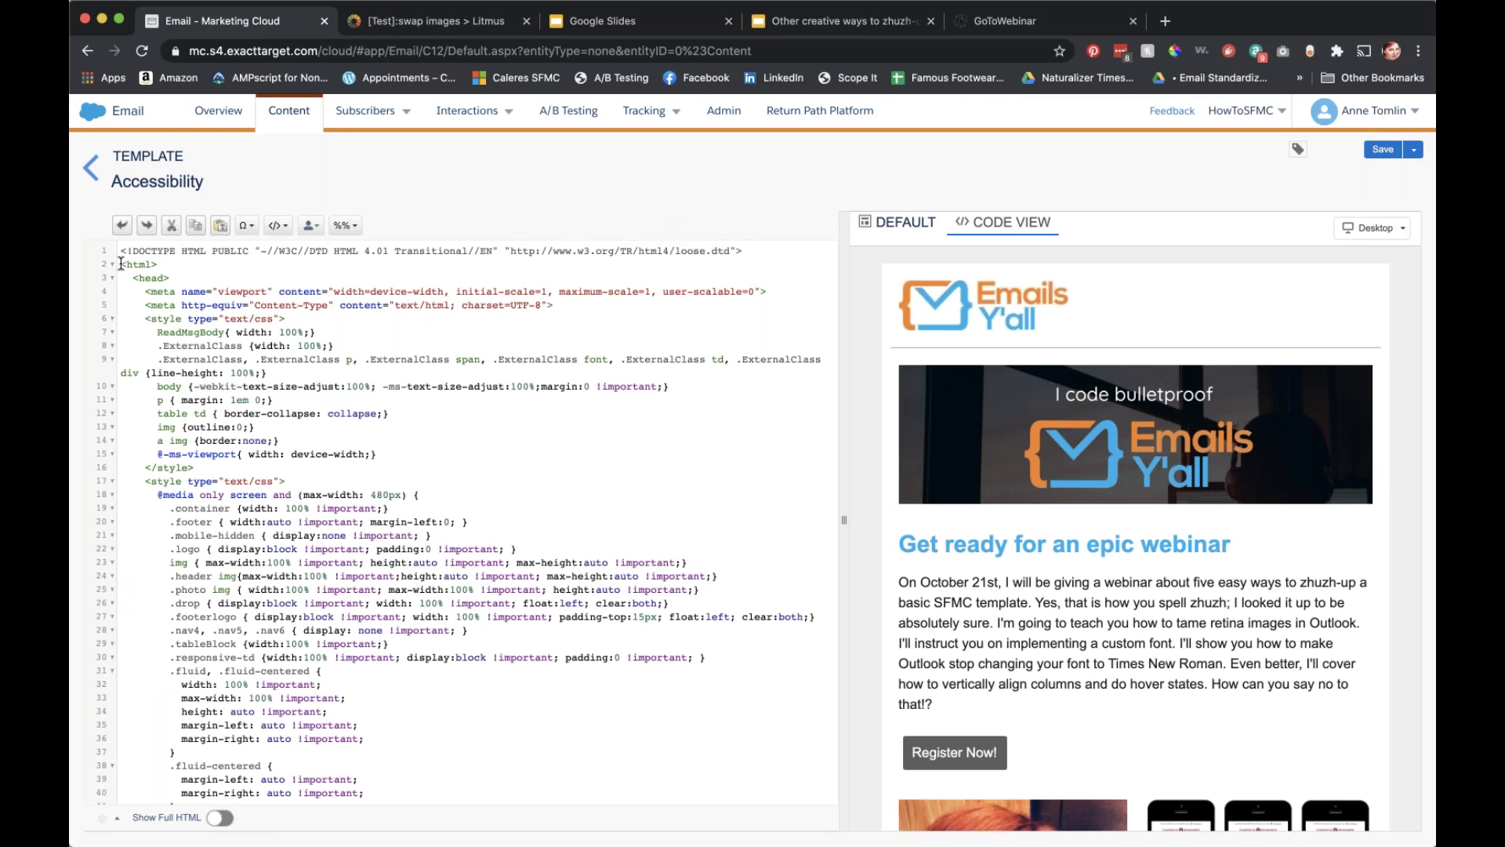
# Add the language attribute lang="en" to the opening html tag in the template code
pyautogui.moveTo(120, 264); pyautogui.dragTo(160, 264)
pyautogui.click(148, 260)
pyautogui.click(149, 262)
pyautogui.write('lang')
pyautogui.write('=en')
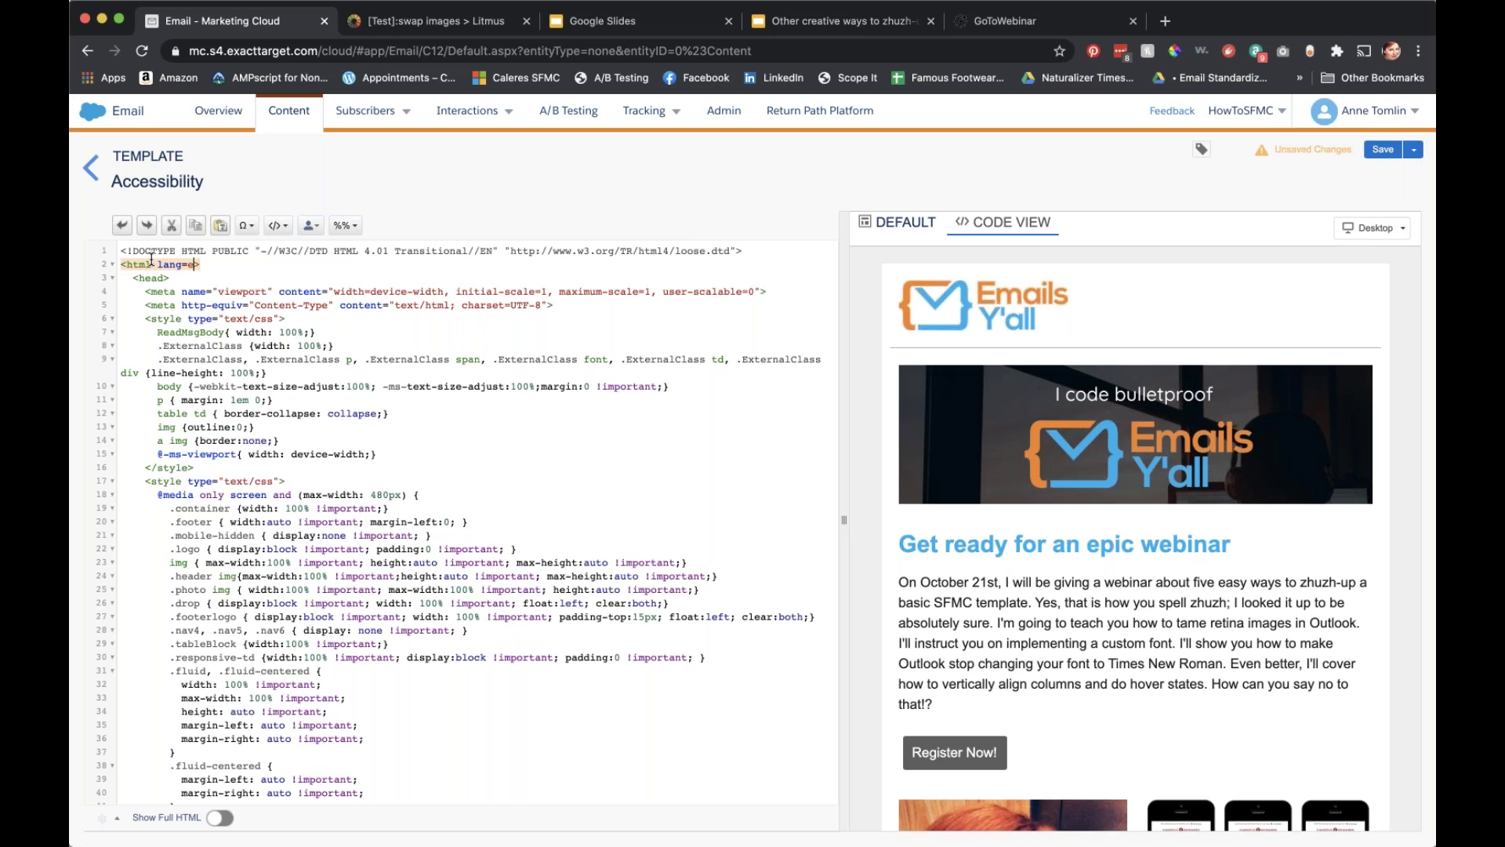
pyautogui.press('Left')
pyautogui.press('Left')
pyautogui.write('"')
pyautogui.press('Right')
pyautogui.press('Right')
pyautogui.write('"')
pyautogui.click(218, 291)
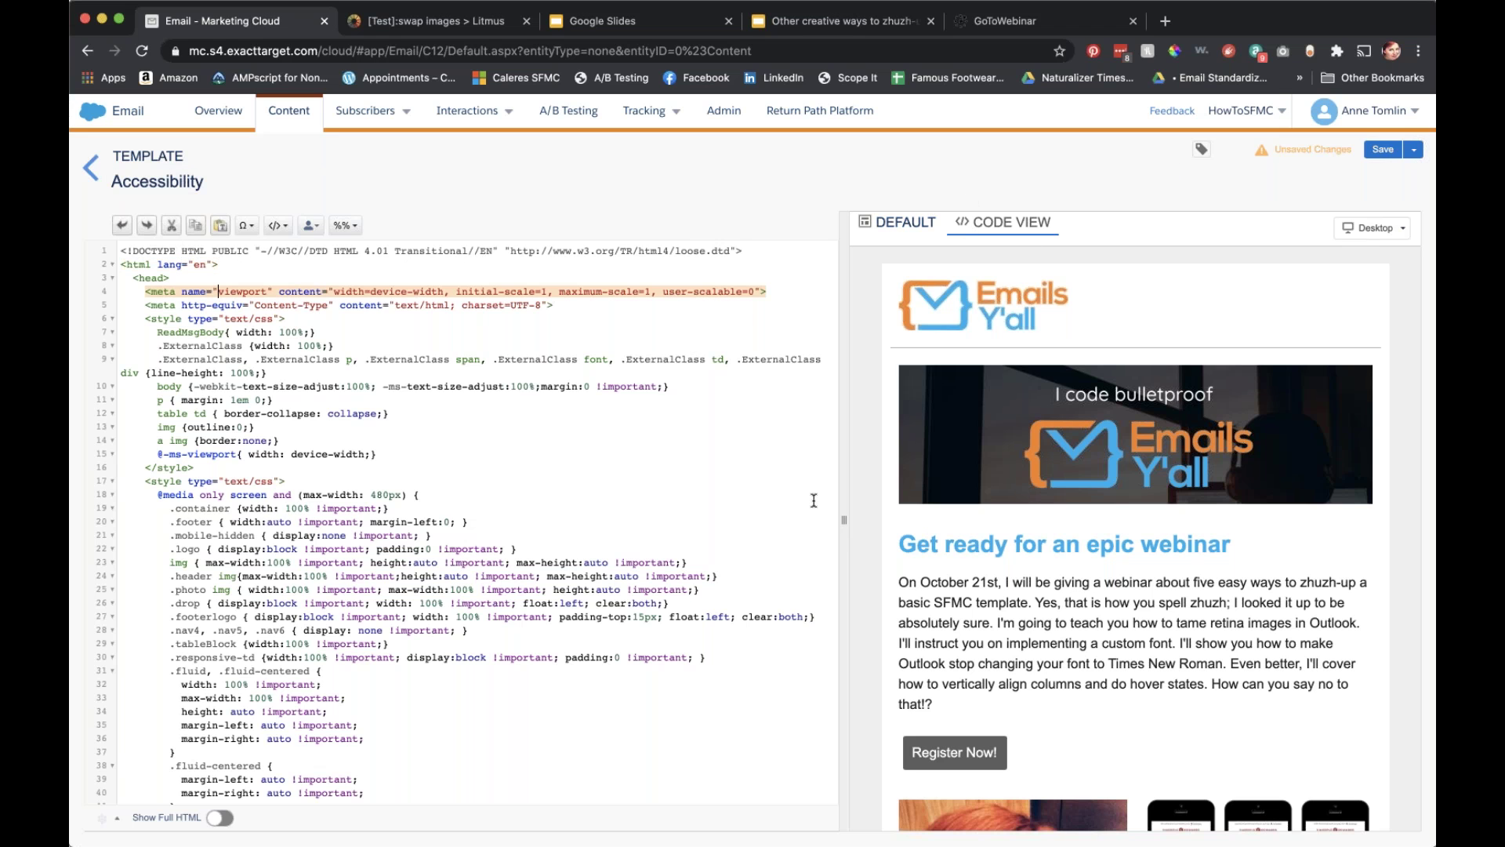
# Open the HTML source of the "Get ready for an epic webinar" text block and select its opening h1 tag line
pyautogui.click(898, 223)
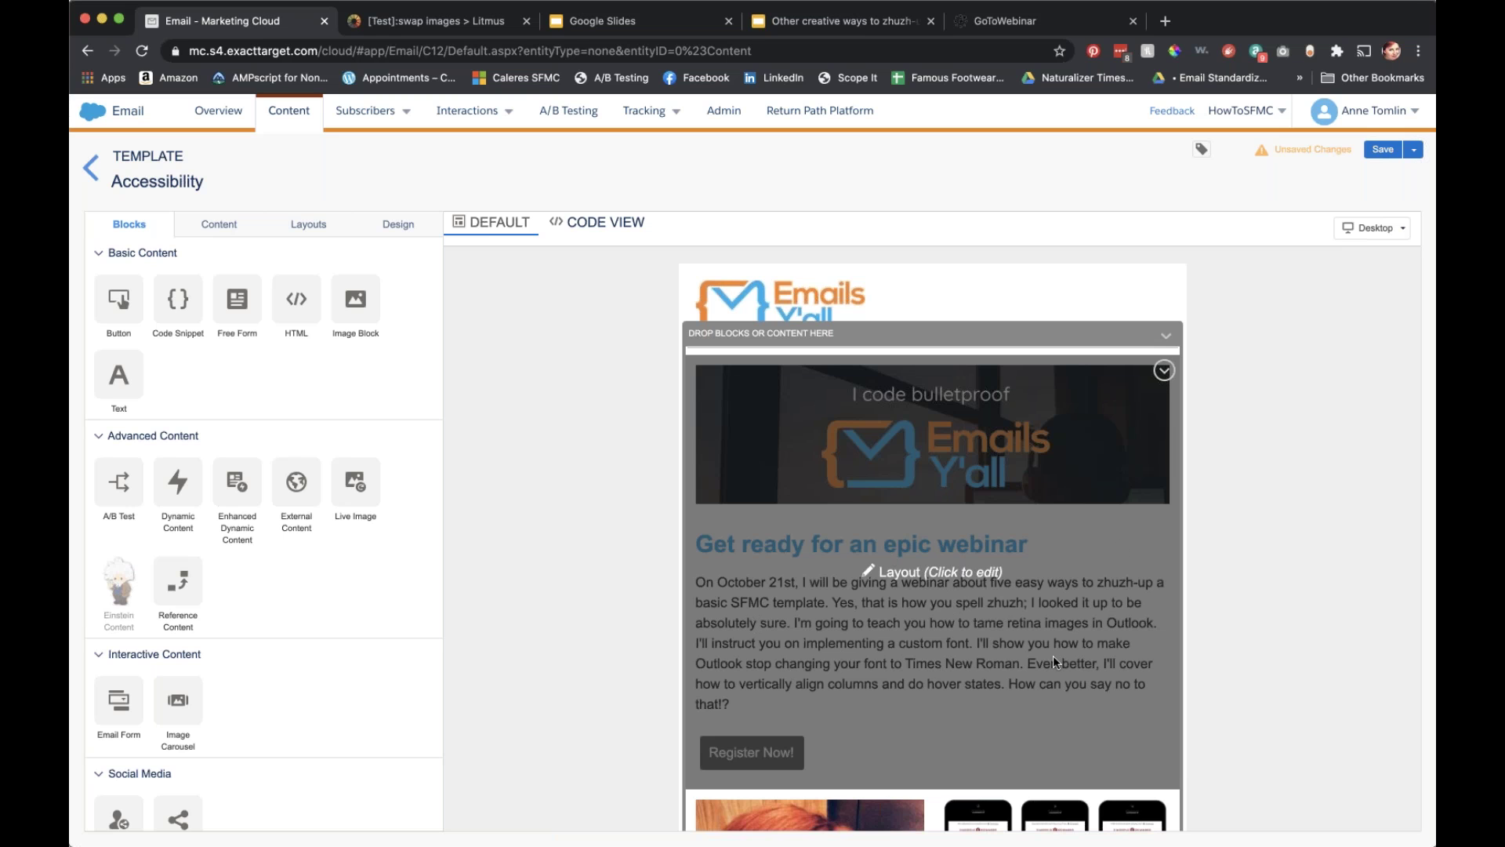
pyautogui.click(949, 609)
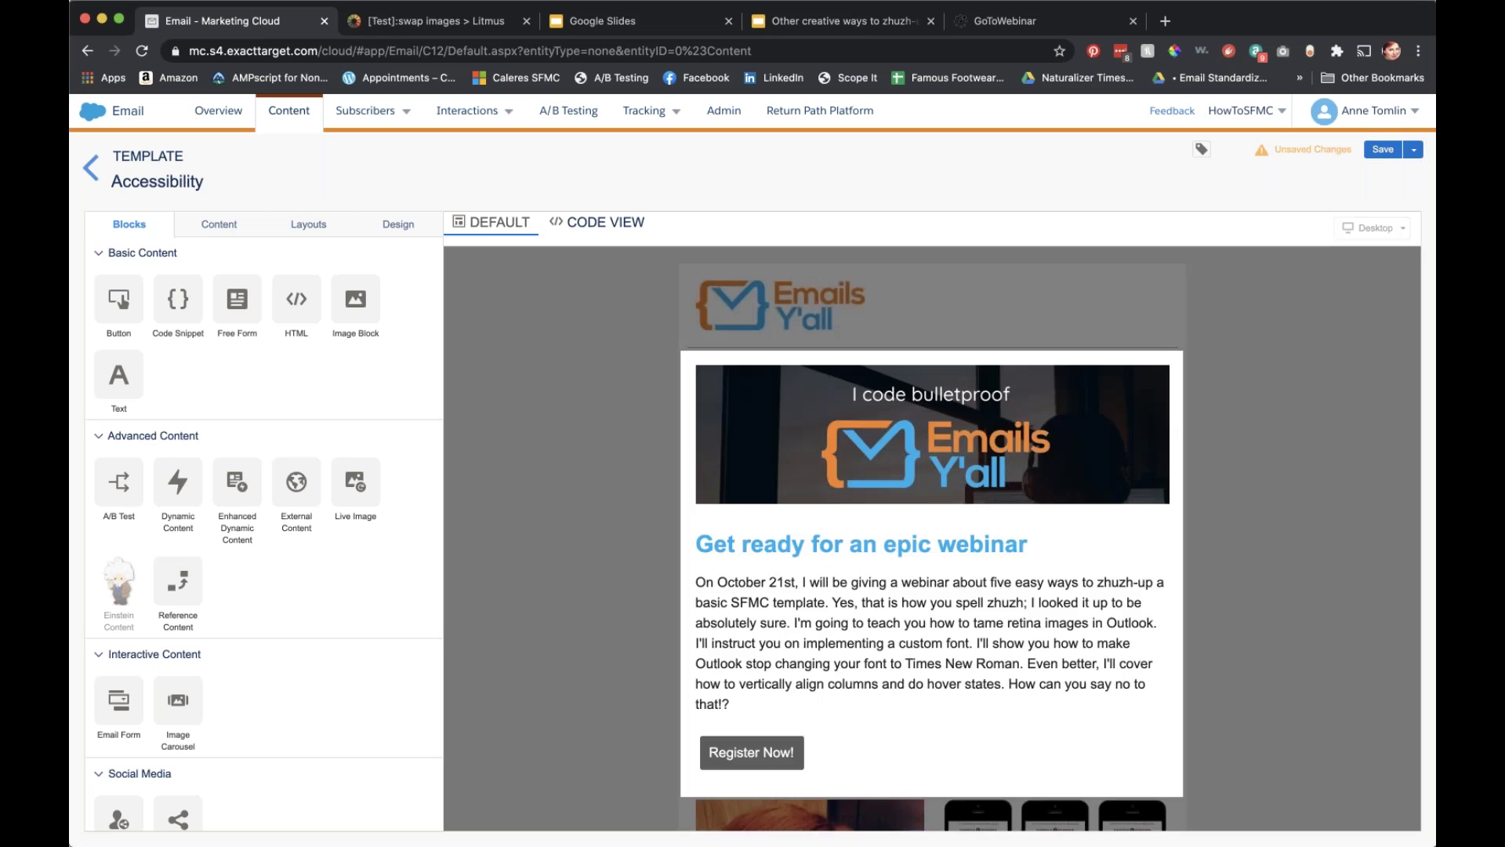
pyautogui.click(955, 609)
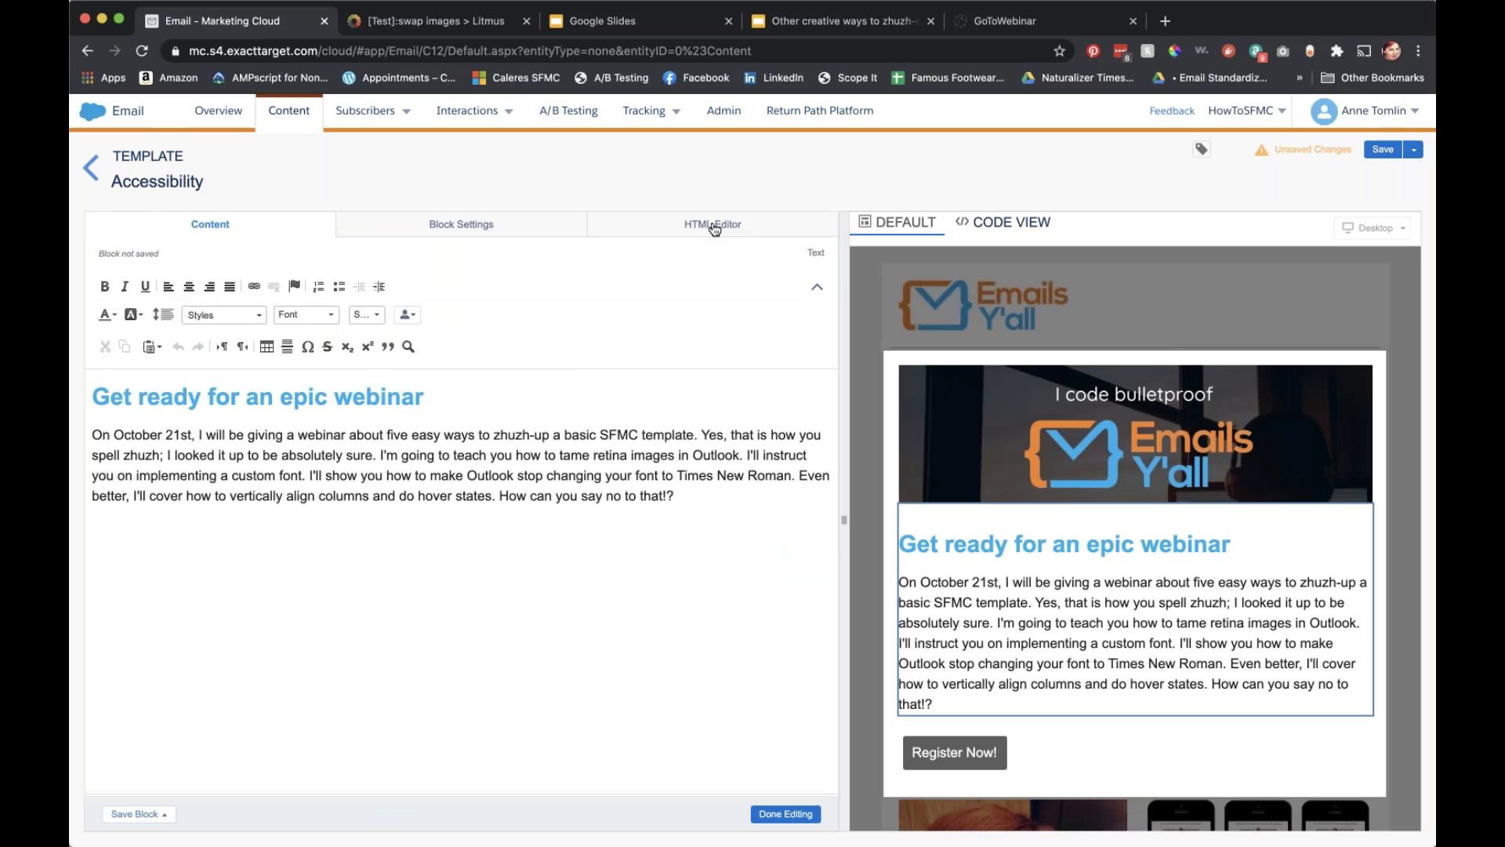
pyautogui.click(714, 228)
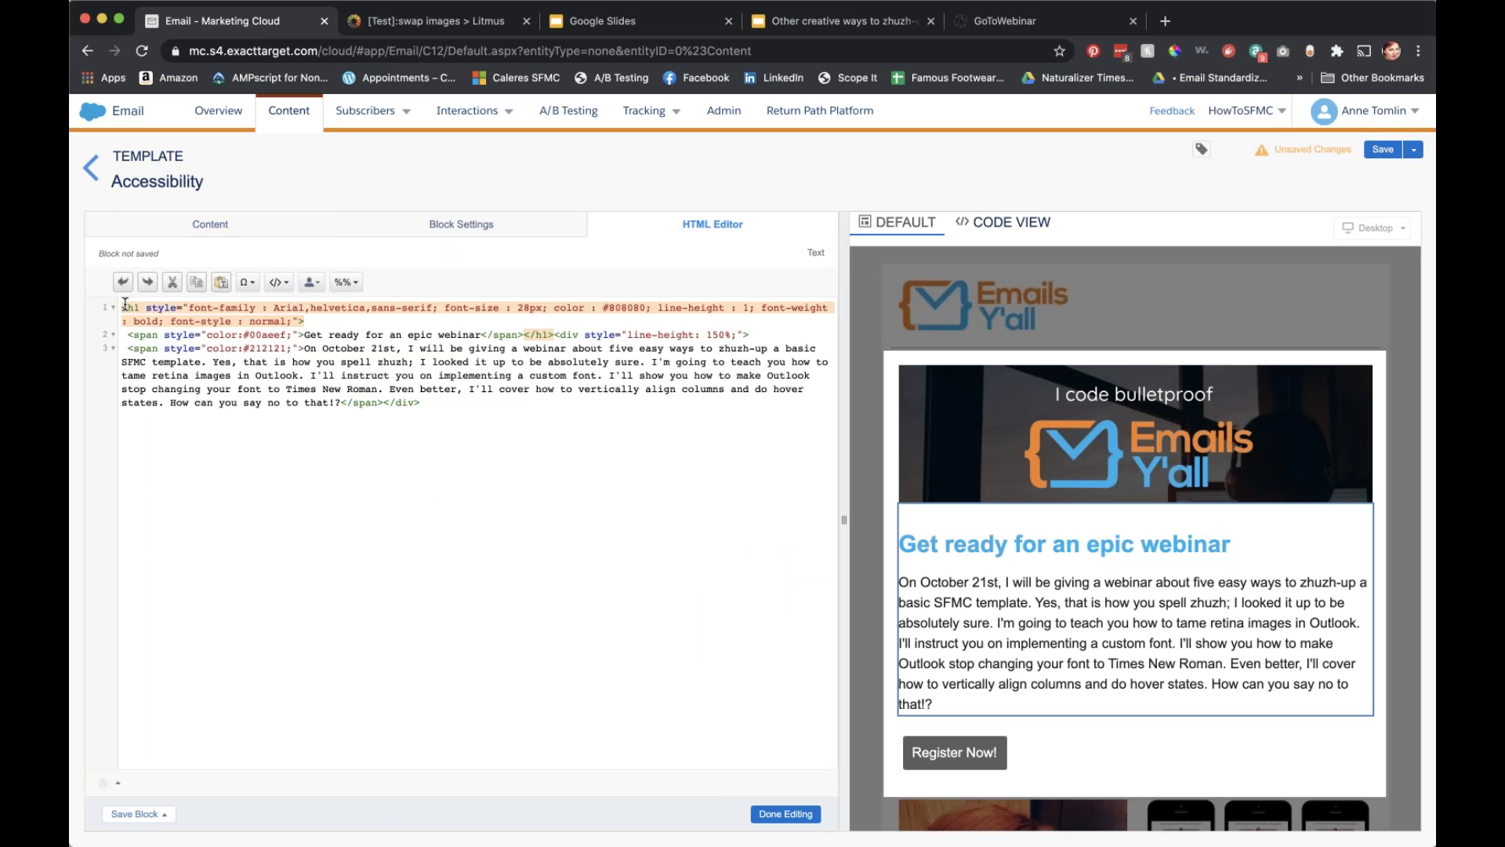
pyautogui.tripleClick(123, 307)
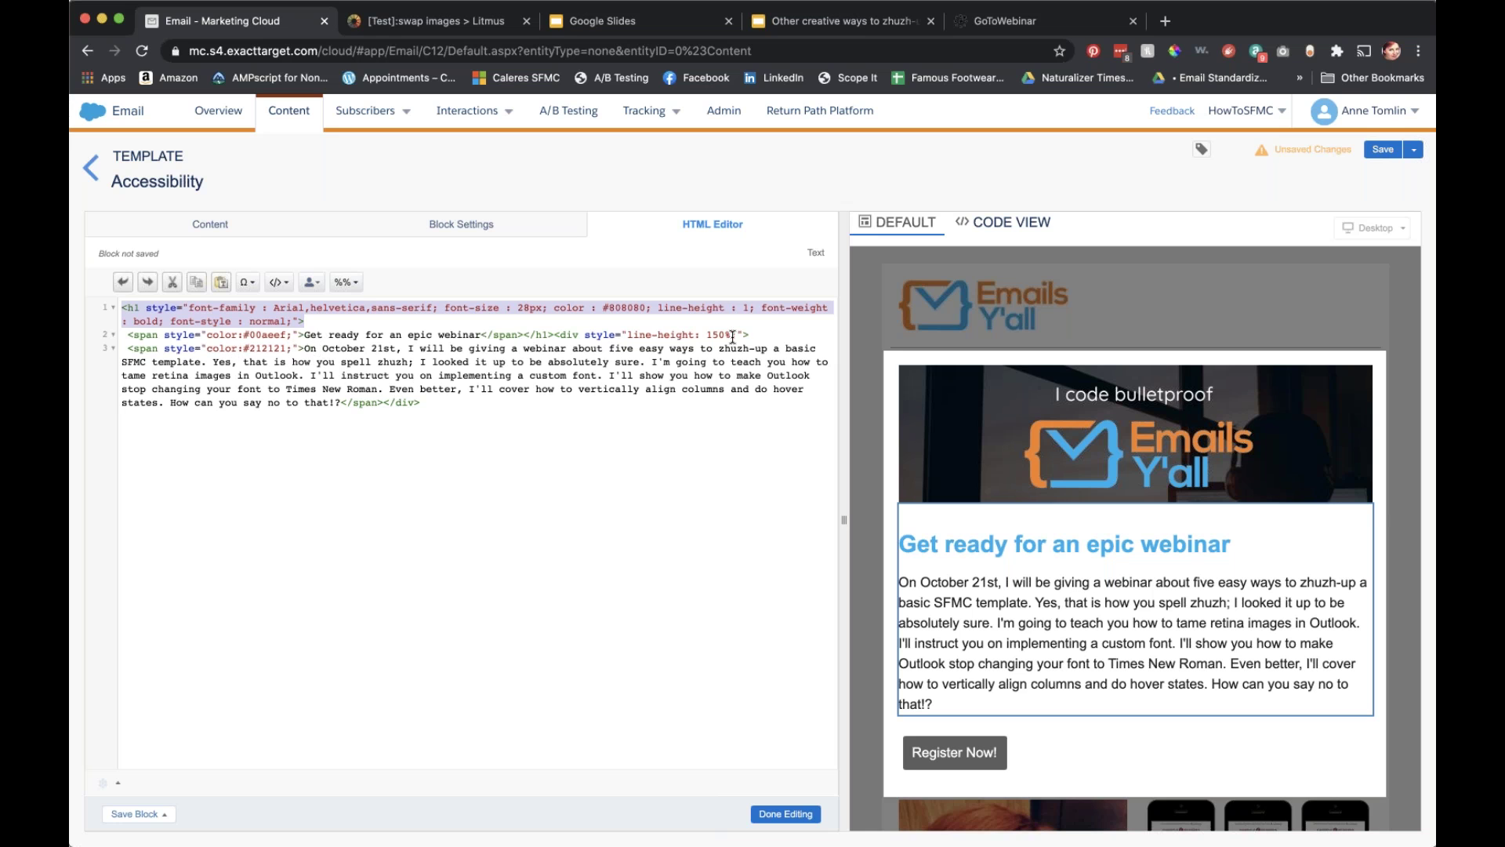
# Add a blank line above the body text and insert only an opening <p> tag directly before its #212121 span
pyautogui.click(765, 332)
pyautogui.press('Return')
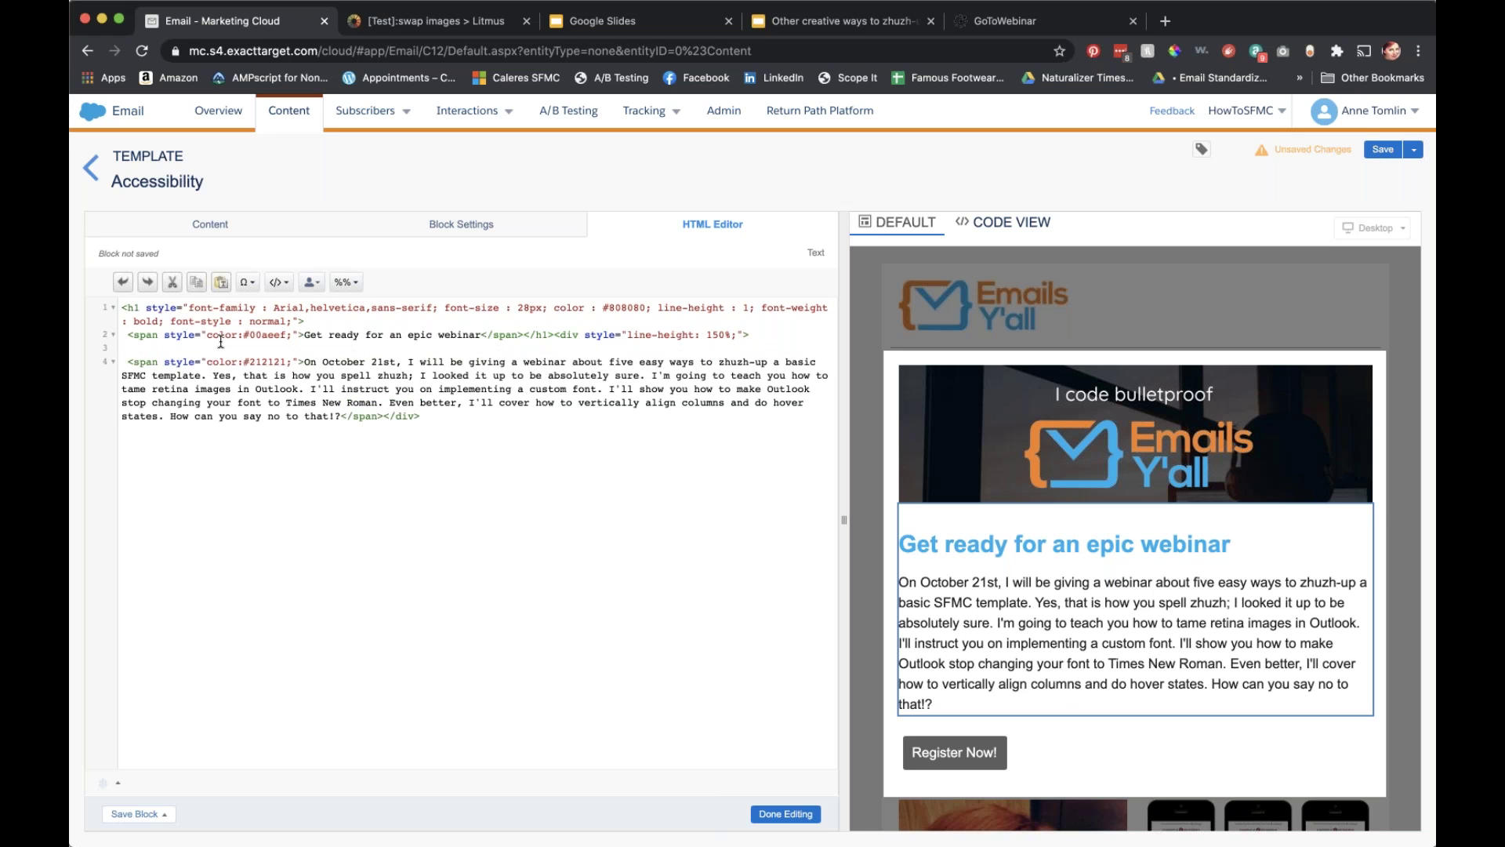
pyautogui.click(305, 362)
pyautogui.moveTo(315, 371); pyautogui.dragTo(315, 371)
pyautogui.click(300, 362)
pyautogui.click(123, 362)
pyautogui.click(129, 362)
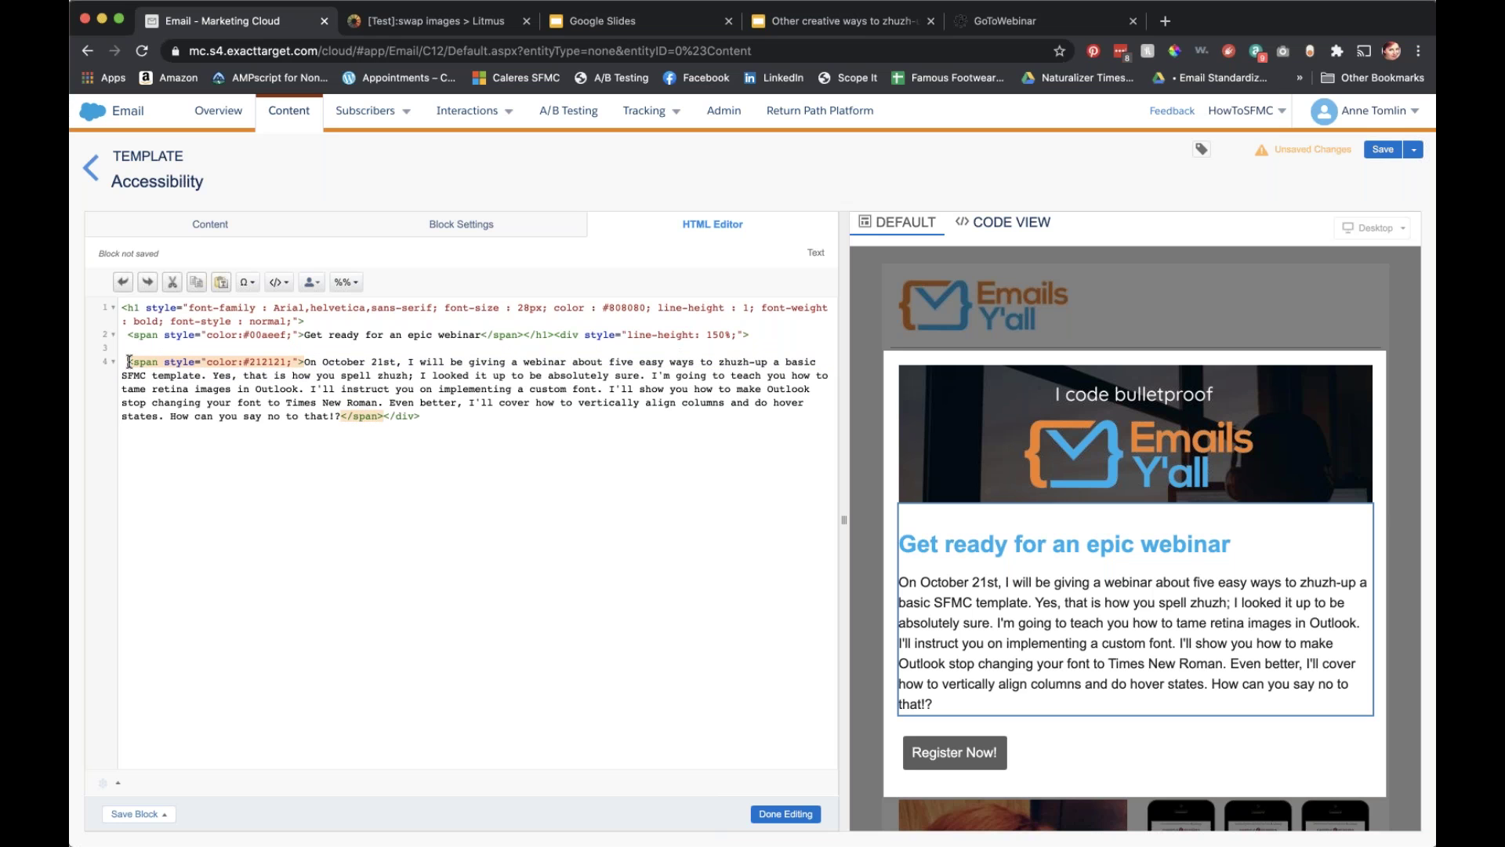
pyautogui.write('<p>')
pyautogui.press('Return')
pyautogui.press('Return')
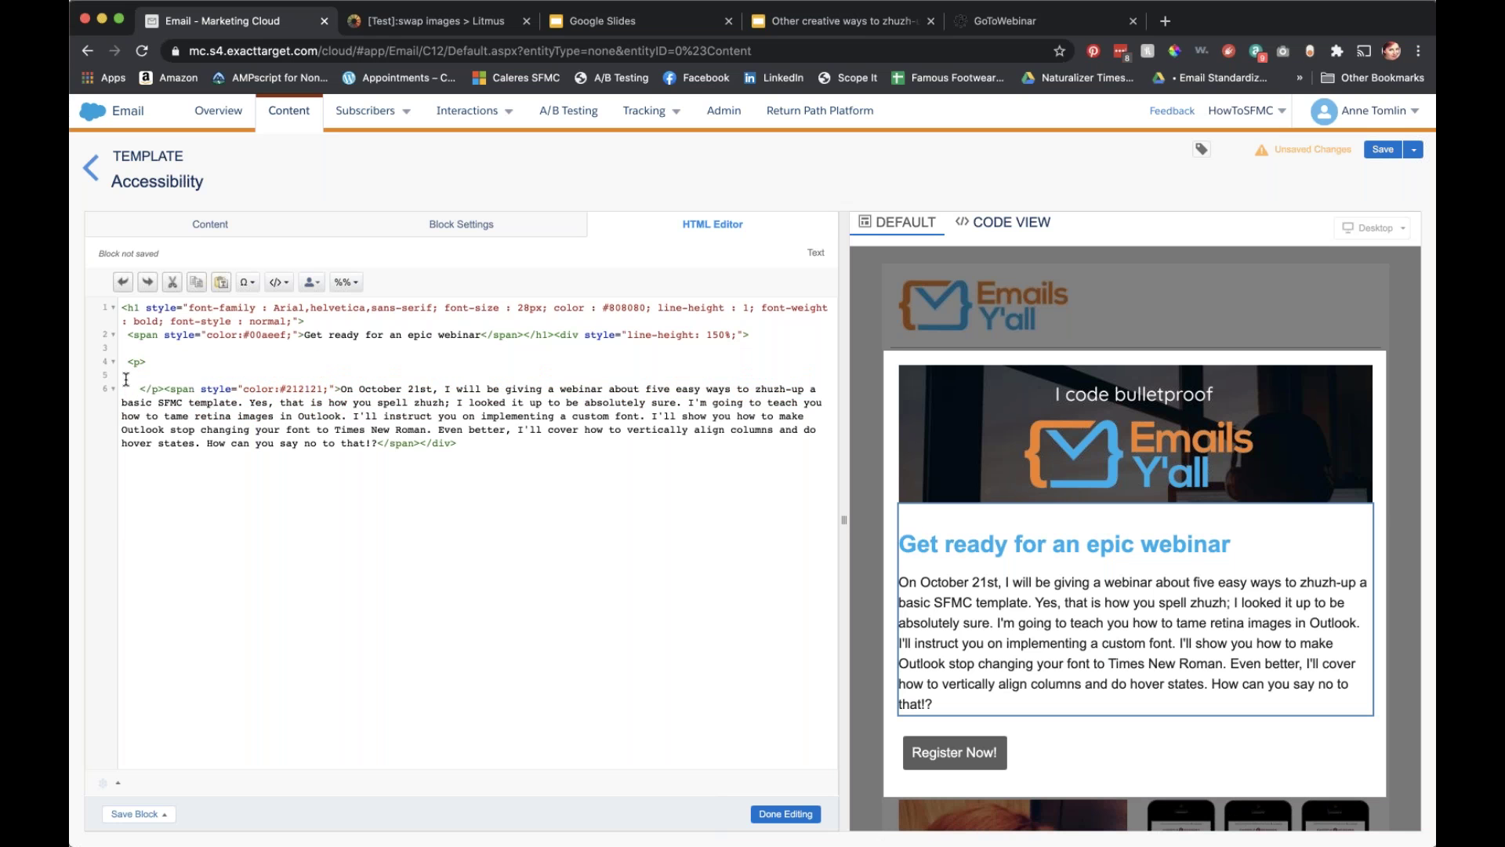
pyautogui.moveTo(162, 387)
pyautogui.mouseDown()
pyautogui.moveTo(337, 388)
pyautogui.moveTo(159, 363)
pyautogui.mouseUp()
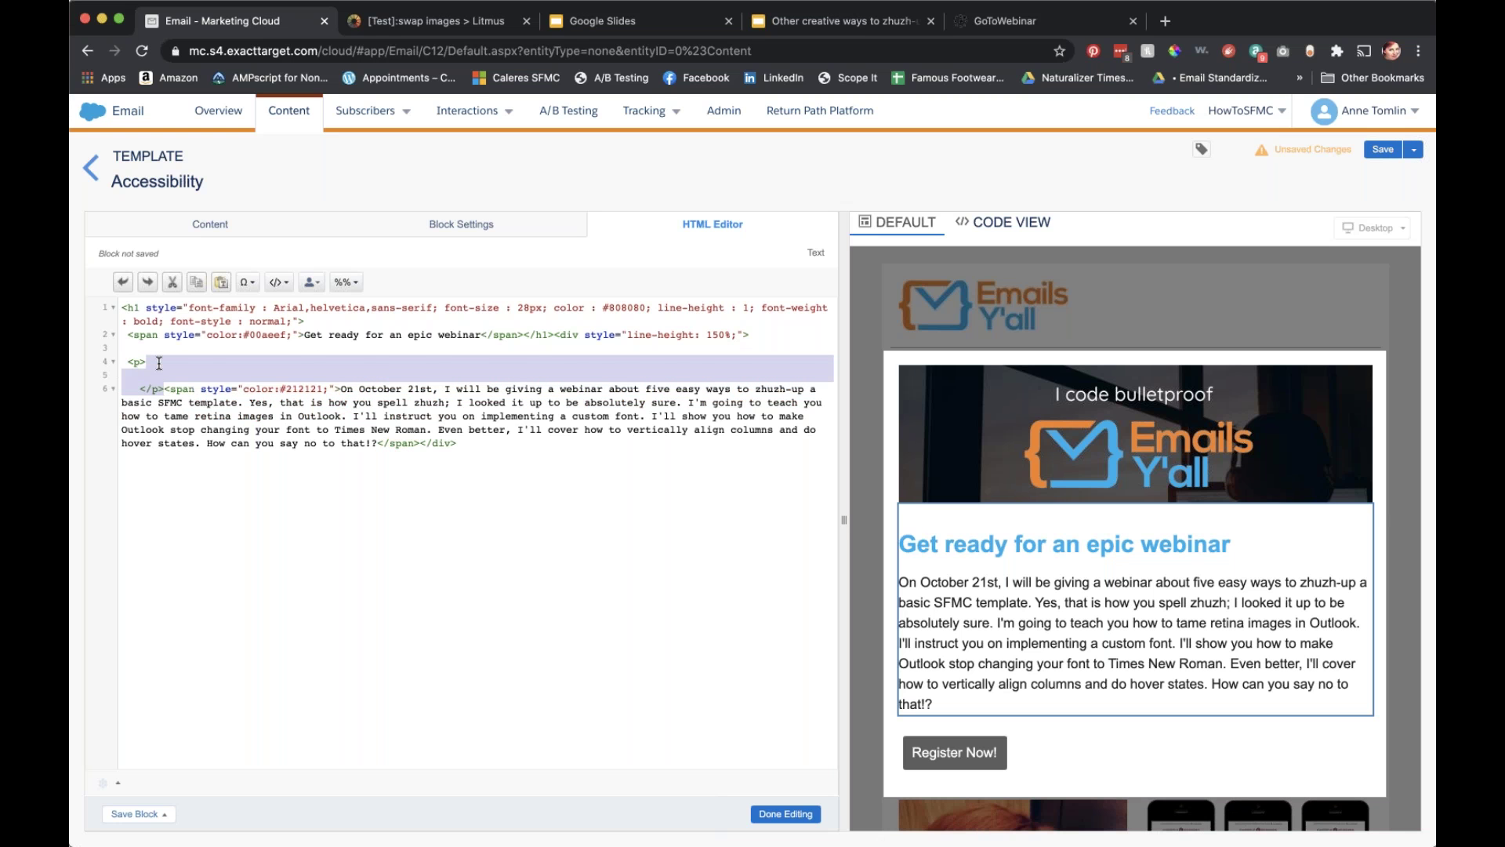
pyautogui.press('BackSpace')
# Close the paragraph with </p> after the body text's span, keeping the closing div on its own line, and finish editing the text block
pyautogui.click(486, 416)
pyautogui.click(422, 415)
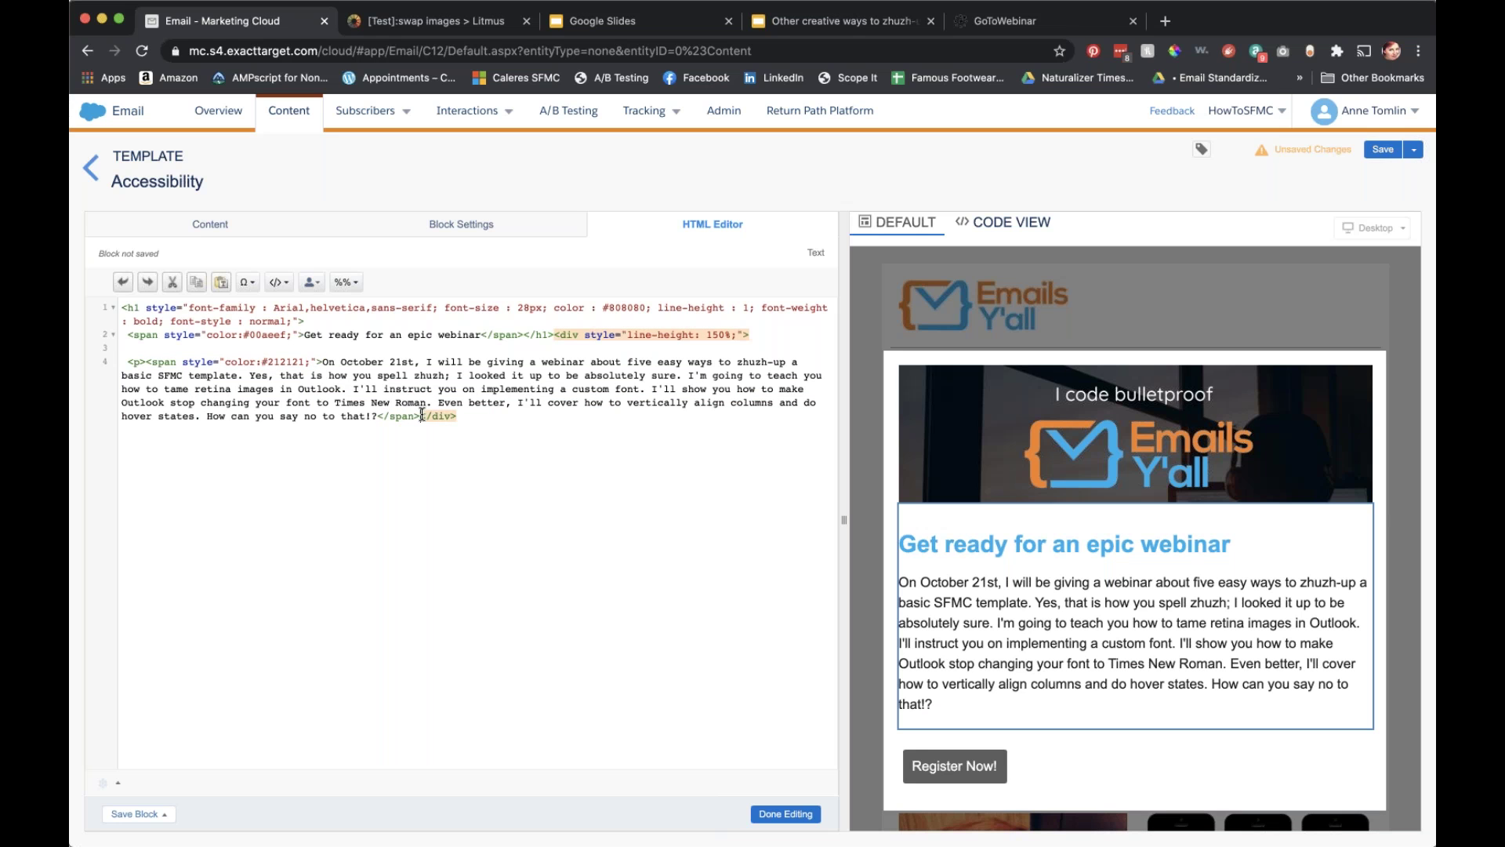
pyautogui.press('Return')
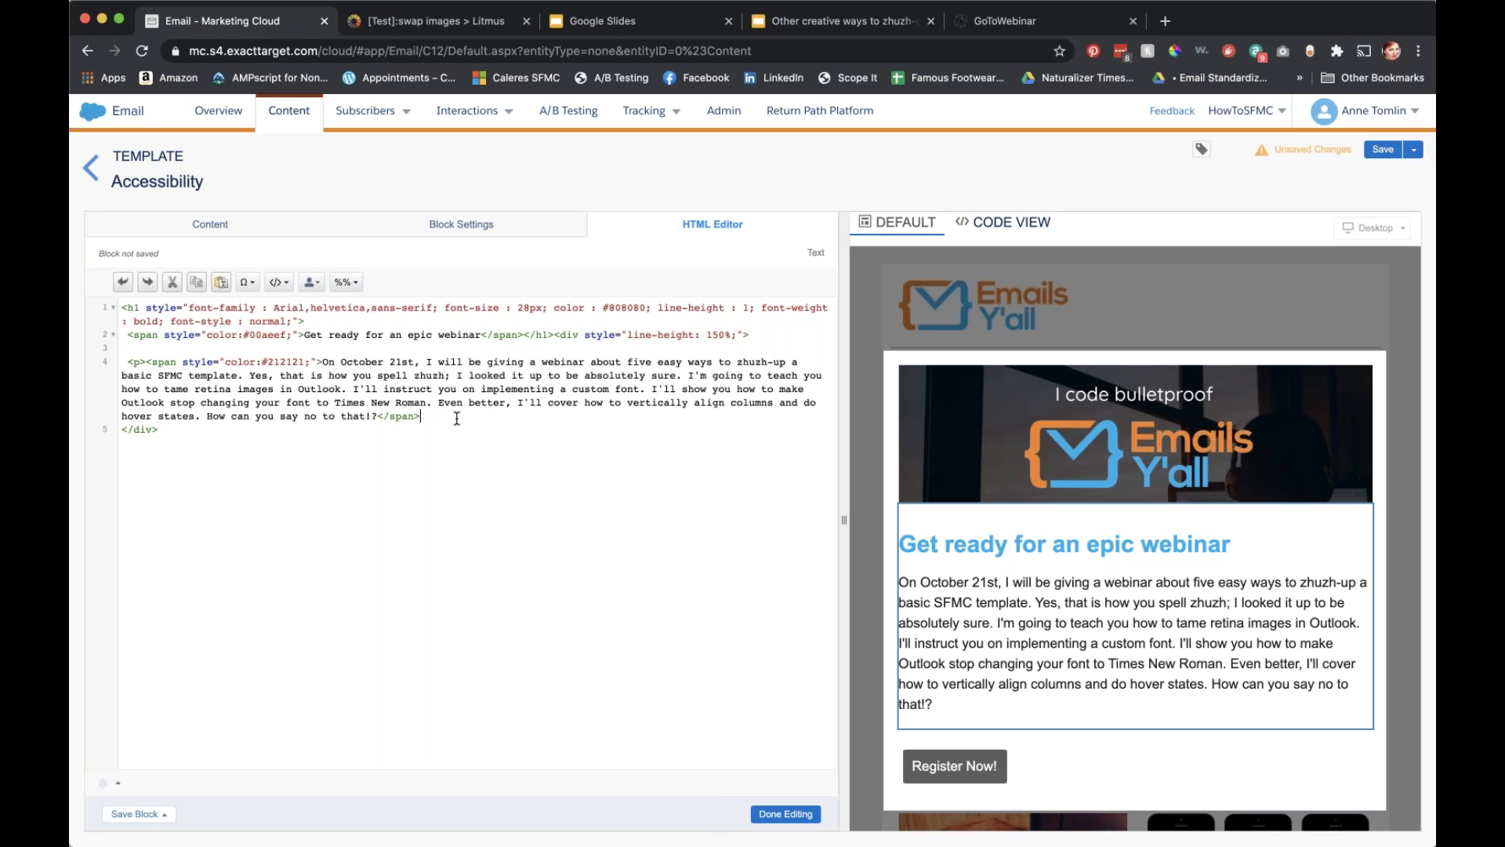
pyautogui.write('</p>')
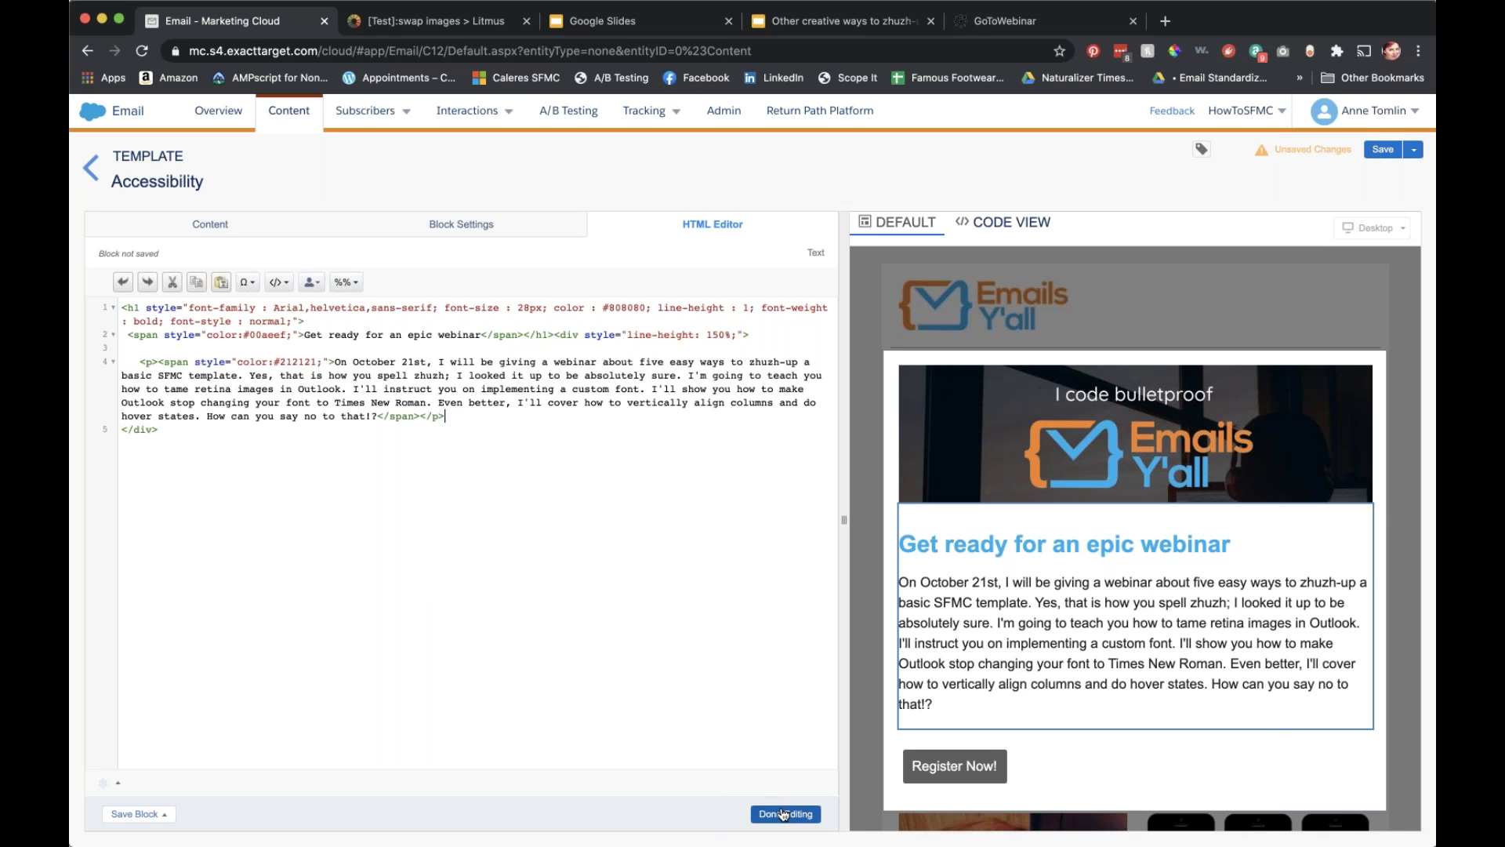
pyautogui.click(784, 813)
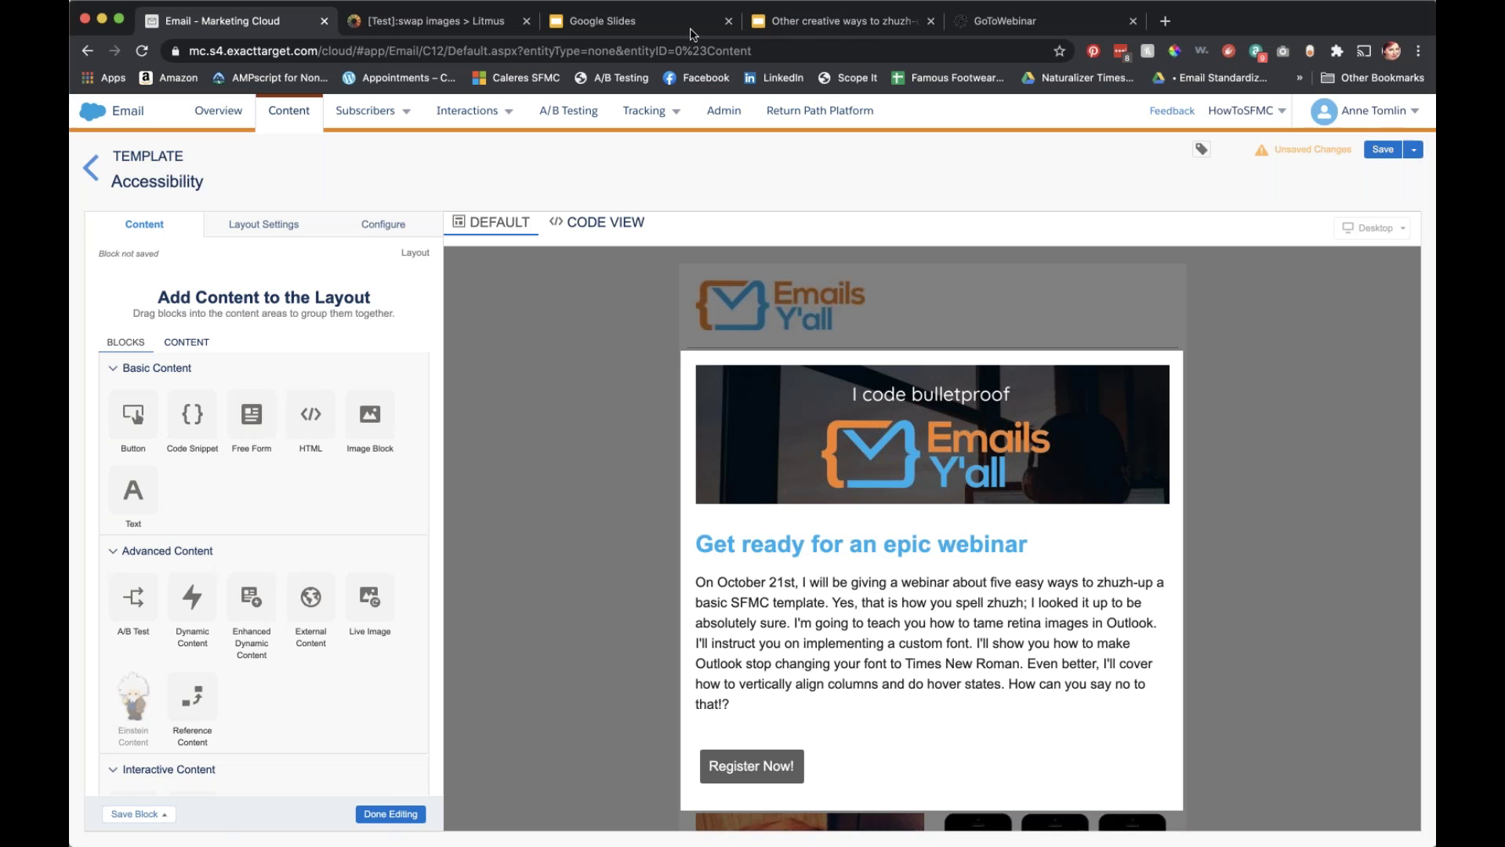
# Switch to the Google Slides presentation on creative ways to zhuzh and go through the "Swapping Images for Mobile" slides
pyautogui.click(696, 23)
pyautogui.click(831, 21)
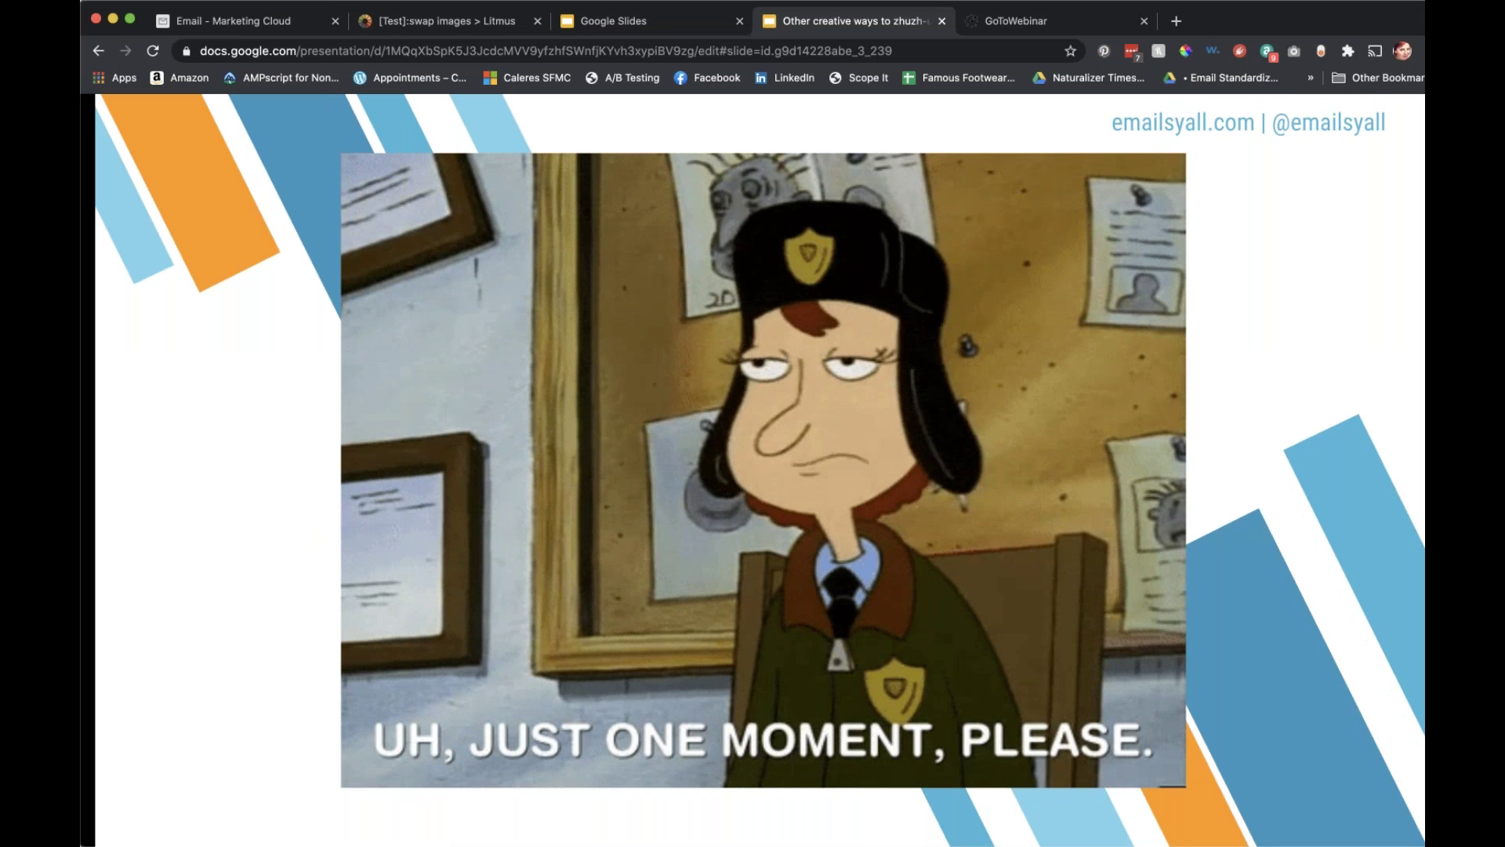
pyautogui.press('Right')
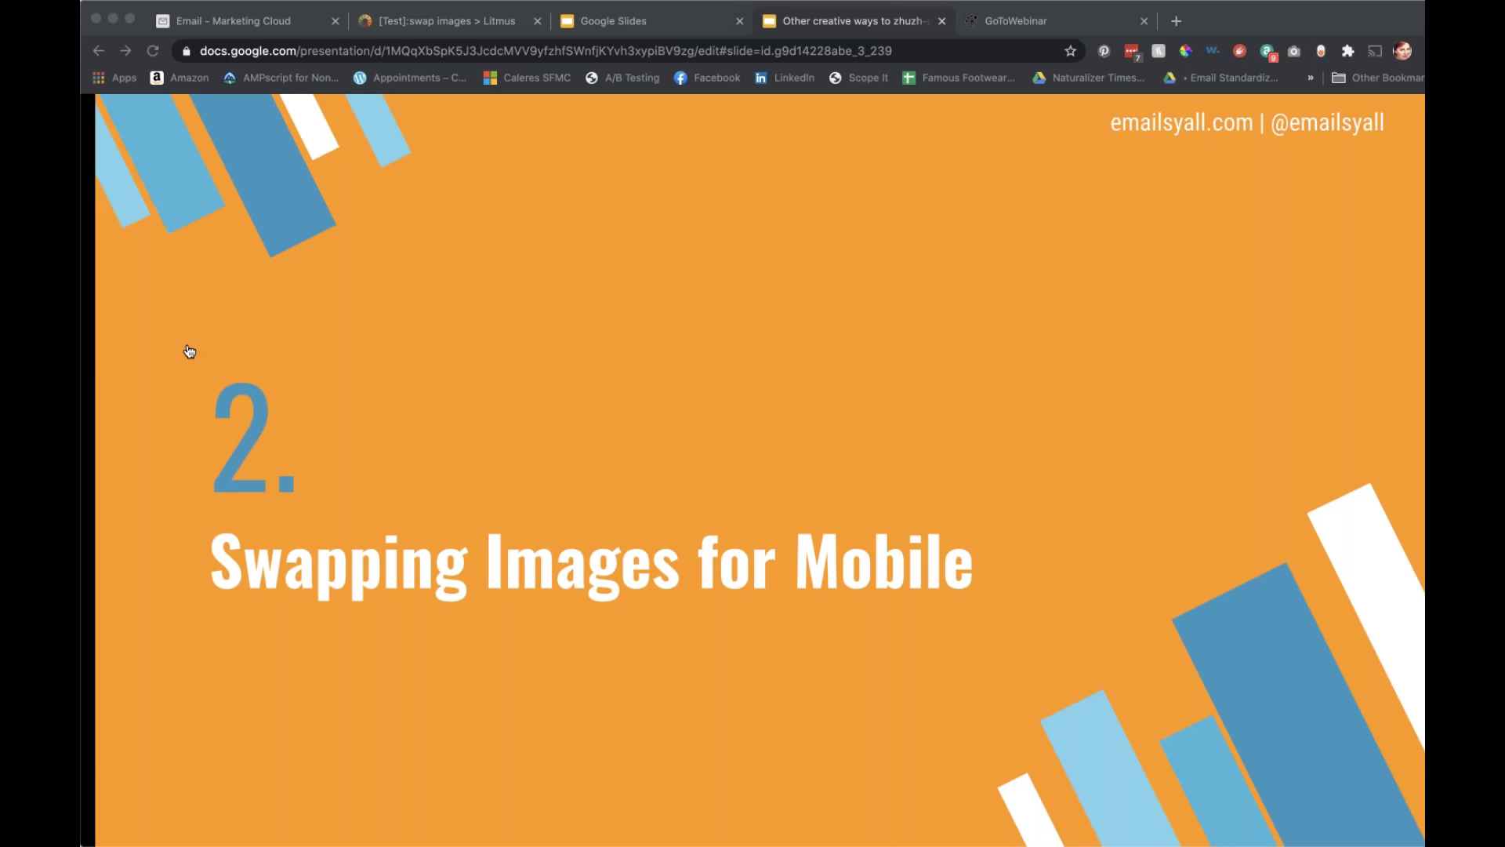
pyautogui.press('Right')
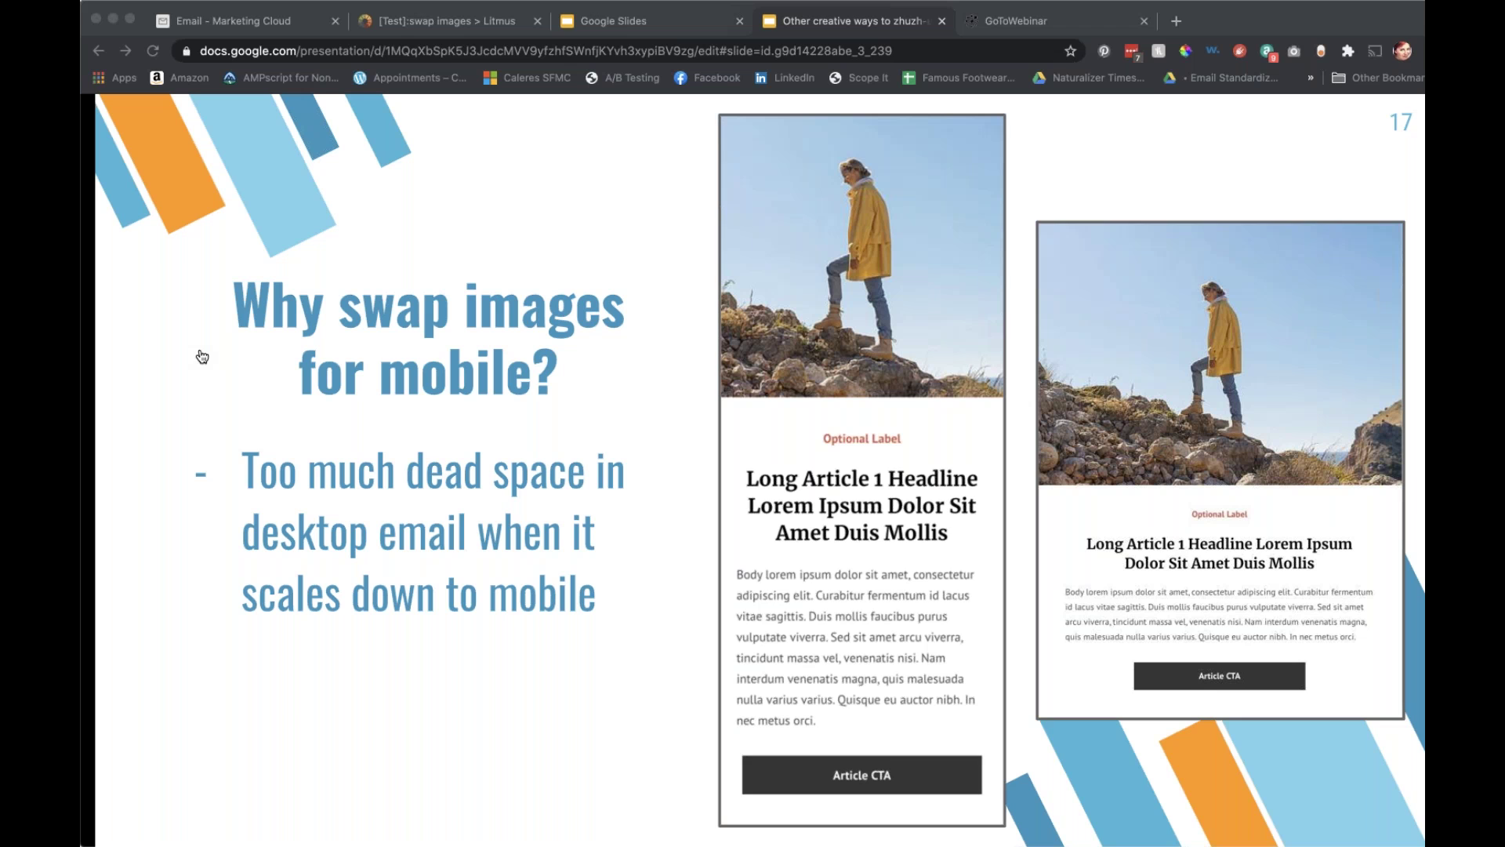
pyautogui.press('Right')
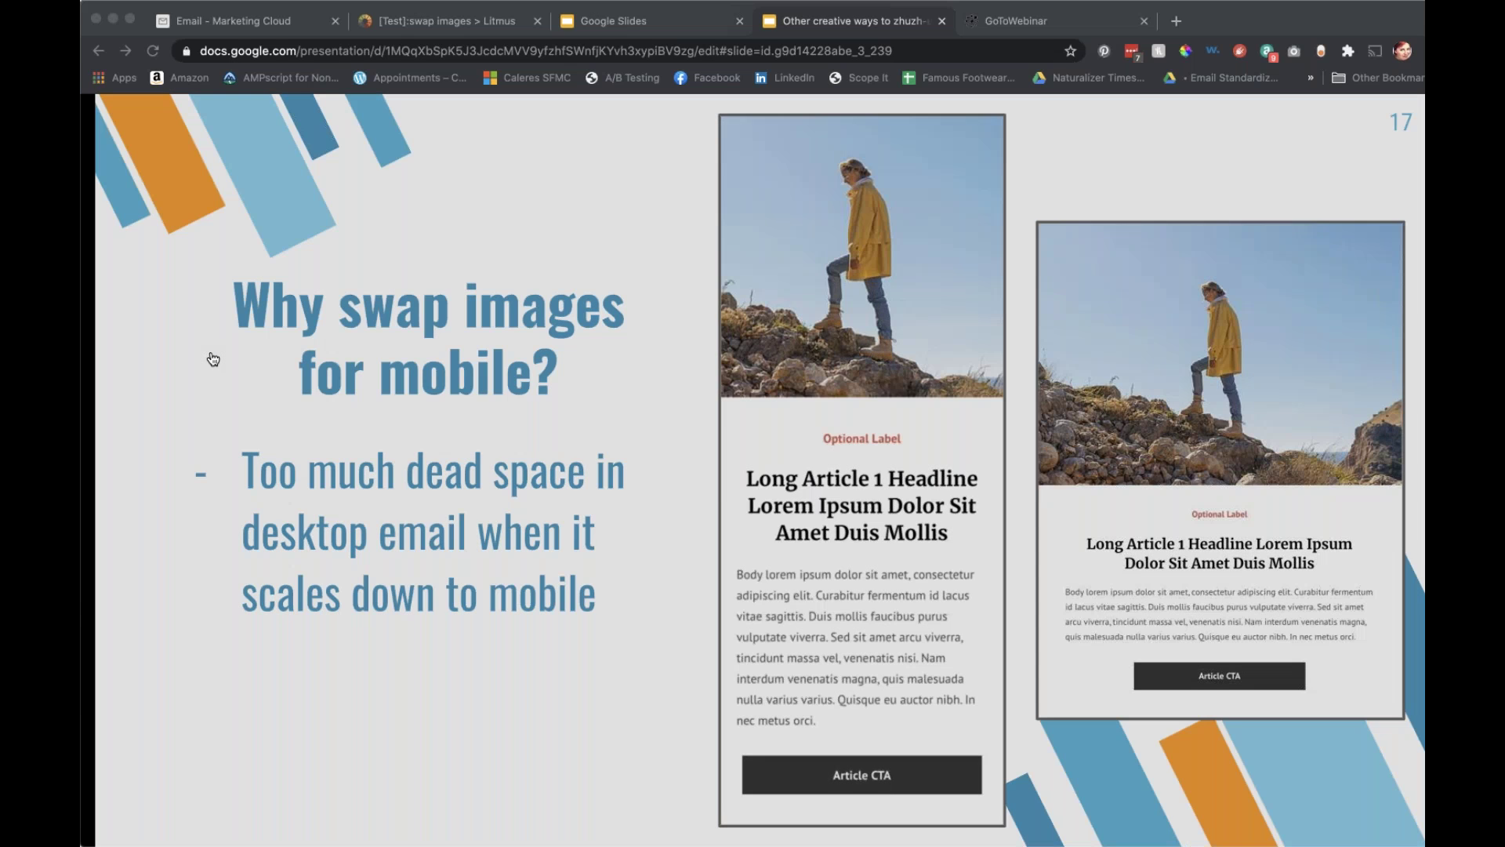